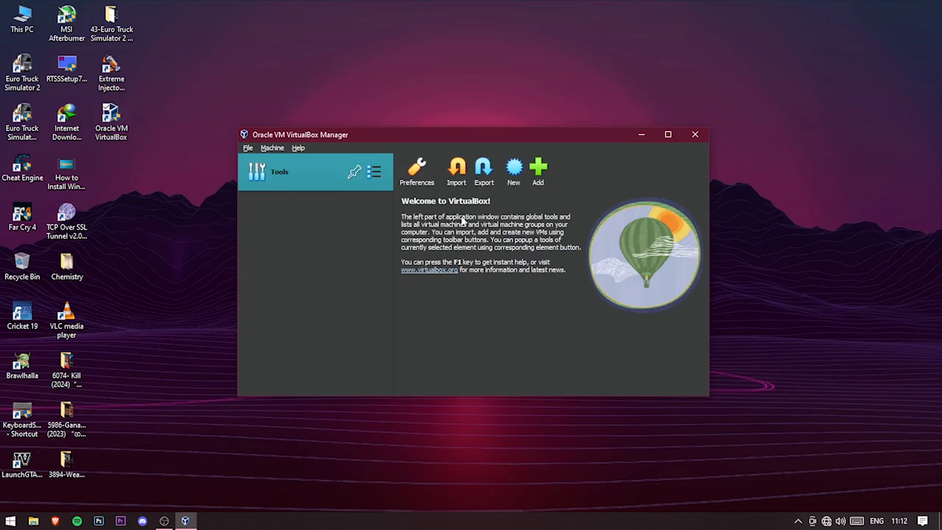
Step: Start creating a new virtual machine and name it "Windows 7"
left_click(514, 171)
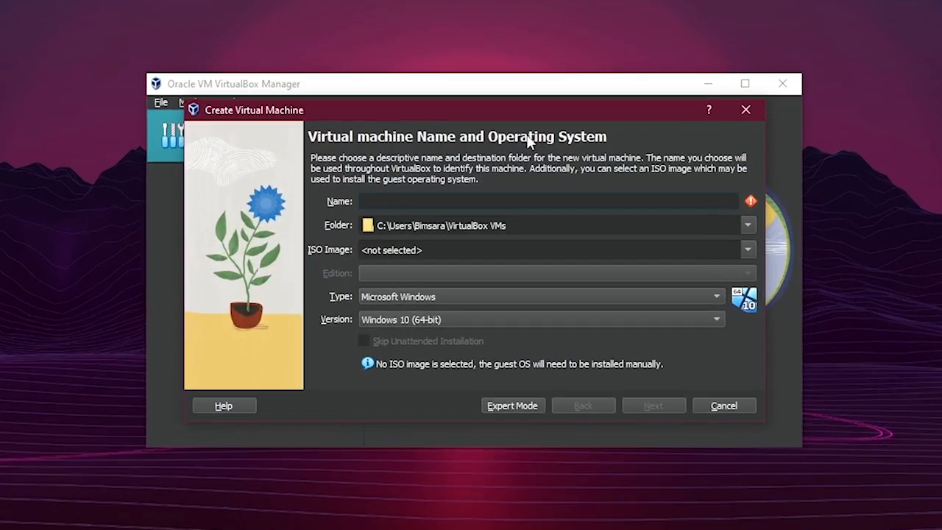
type("Windows ")
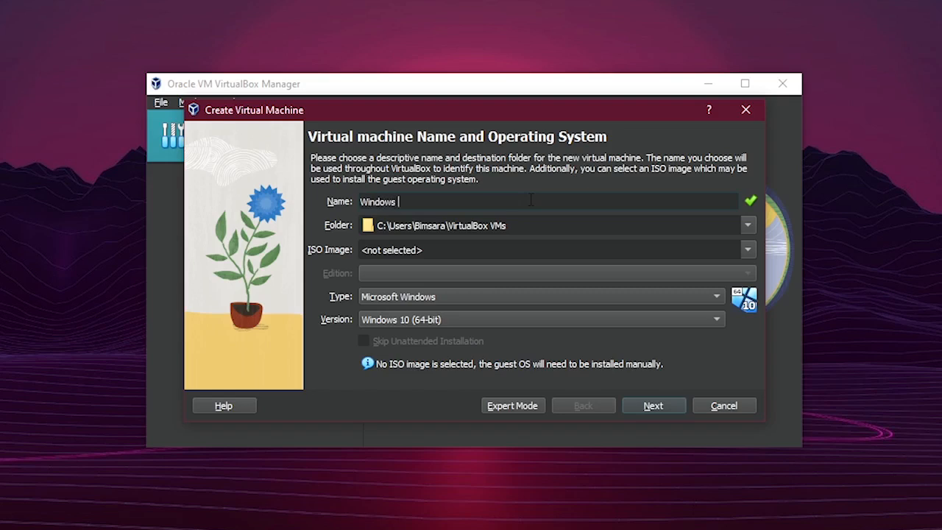
type("7")
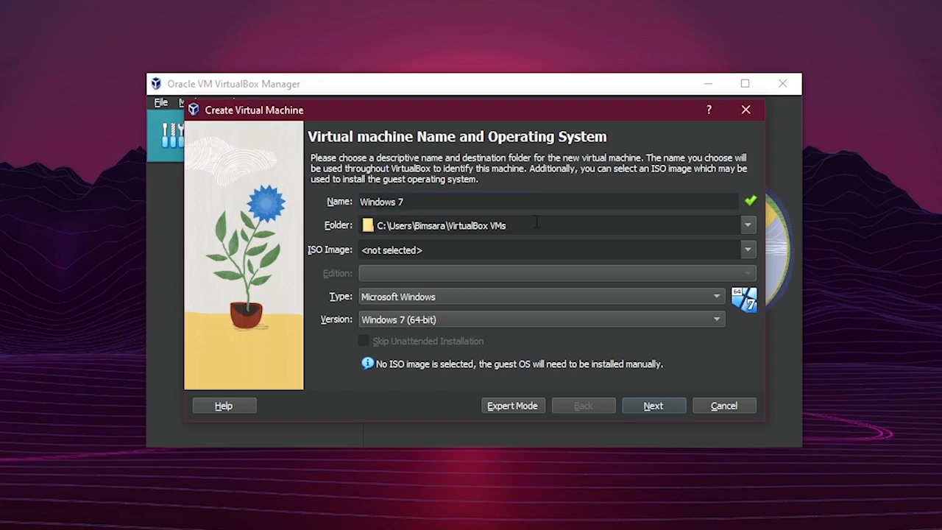
Step: Create a folder named "Windows 7" inside VirtualBox VMs and use it as the machine's destination folder
left_click(746, 224)
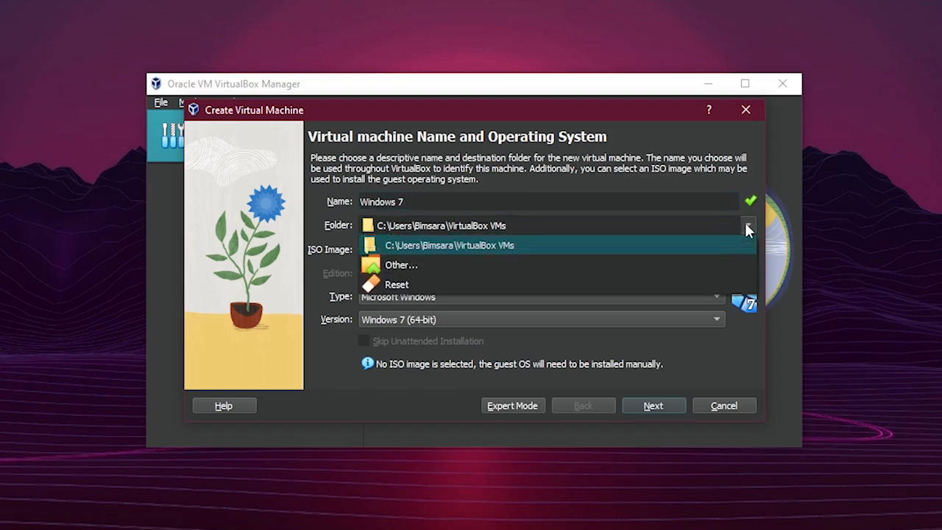
left_click(678, 265)
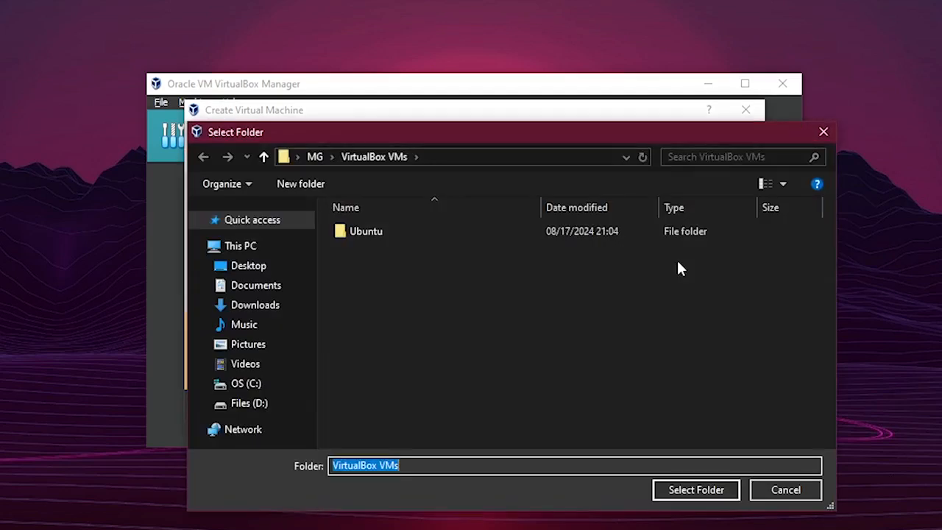
key("ctrl+shift+n")
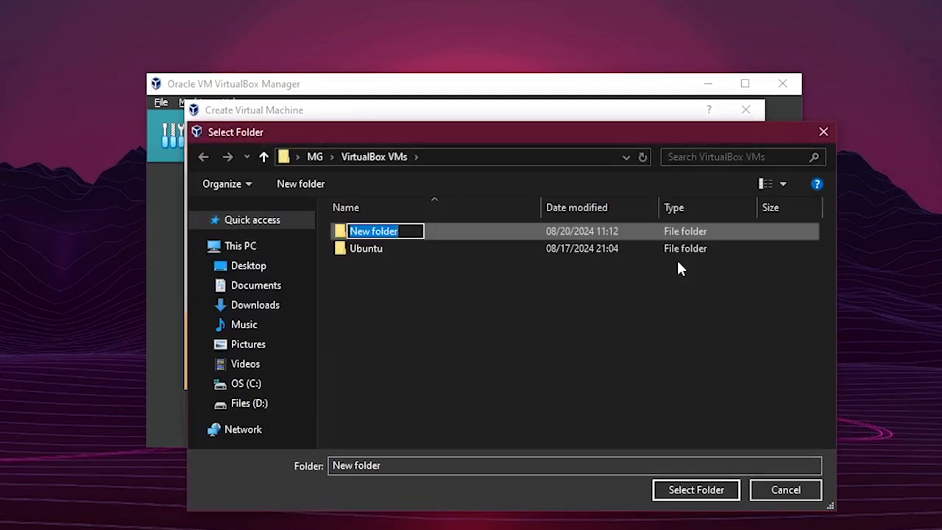
type("WIndows")
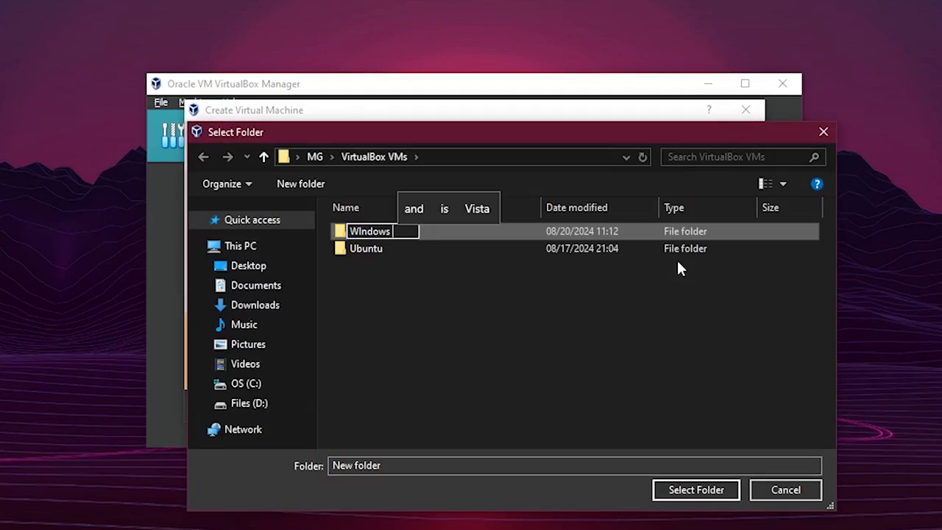
key("BackSpace")
key("Left")
key("Left")
key("Left")
key("Left")
key("Left")
key("BackSpace")
type("i")
key("End")
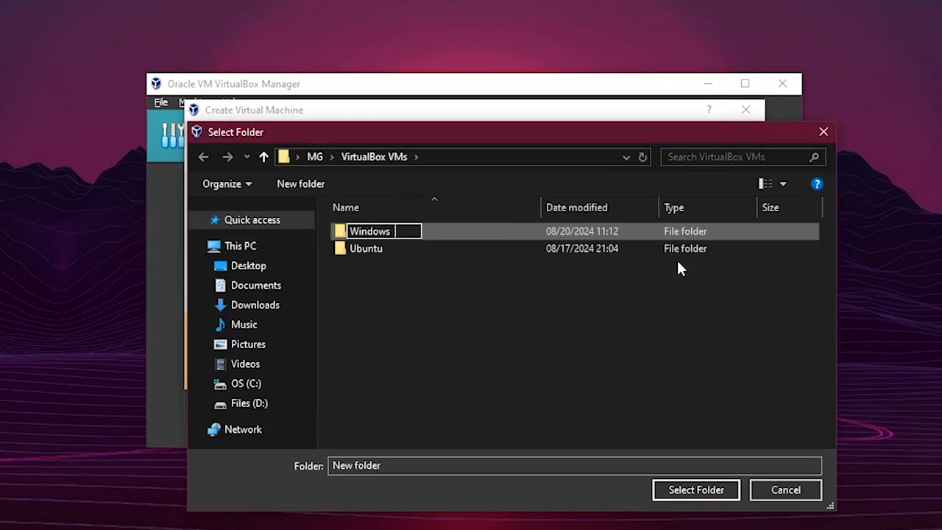
type("7")
key("Return")
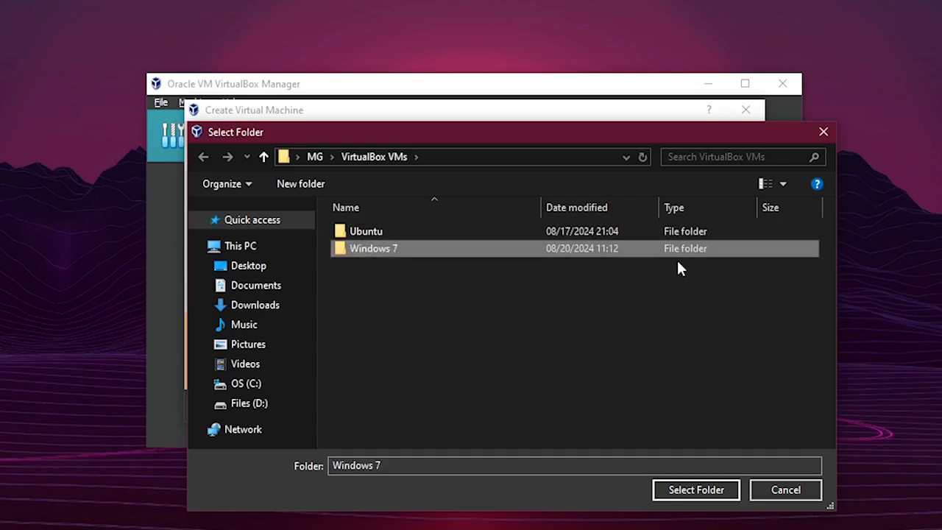
left_click(686, 490)
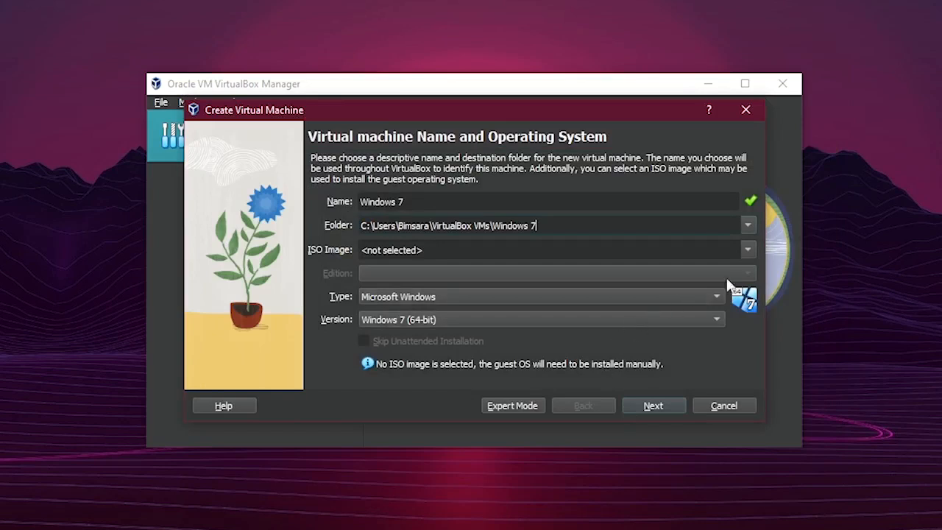
Step: Use Windows 7.iso as the ISO image, keep the version Windows 7 (64-bit), and continue to the hardware settings
left_click(748, 250)
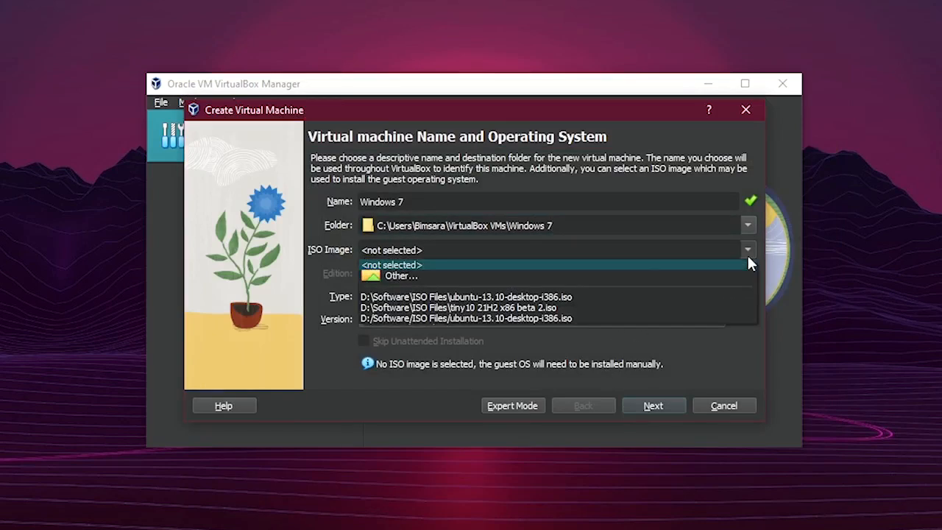
left_click(470, 277)
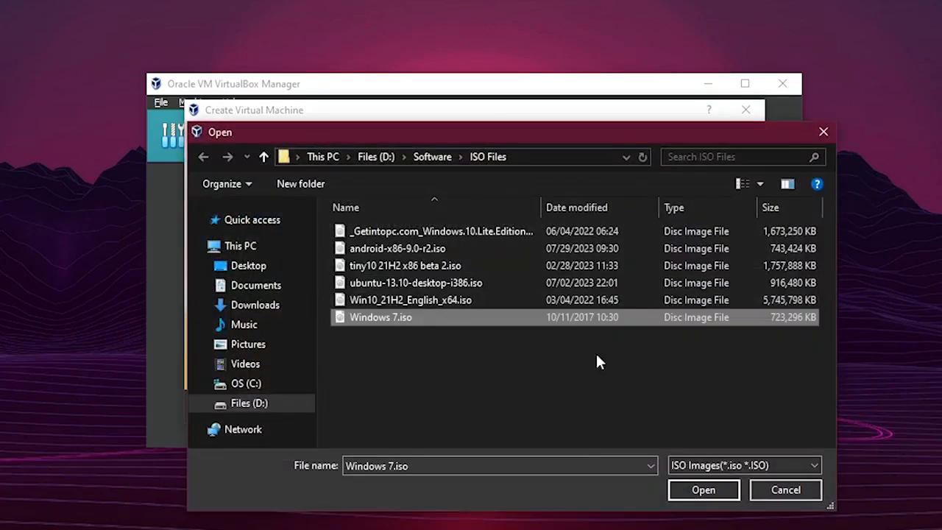
left_click(699, 490)
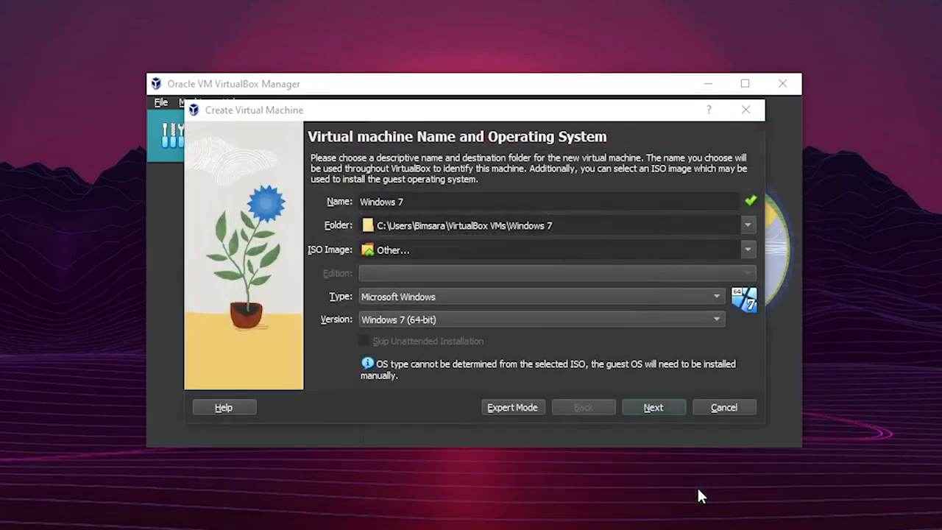
left_click(442, 296)
left_click(444, 298)
left_click(434, 321)
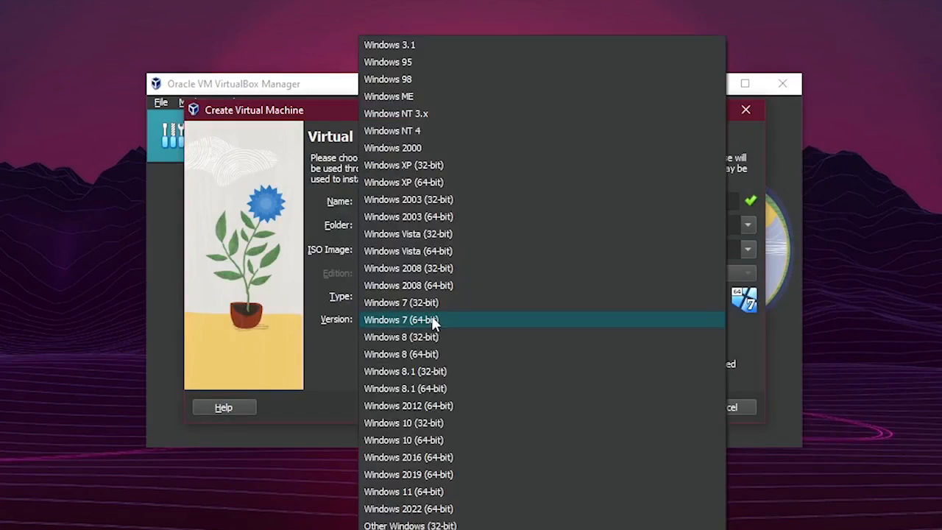
left_click(434, 321)
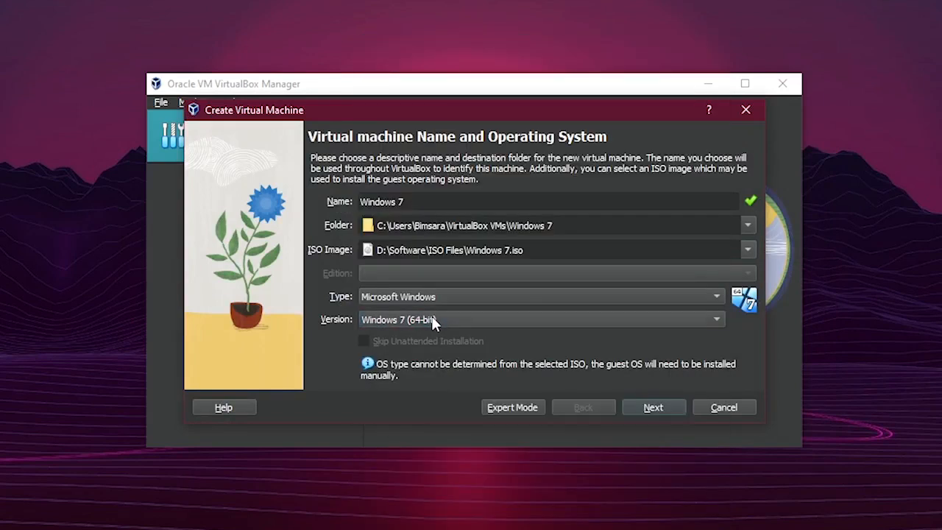
left_click(639, 412)
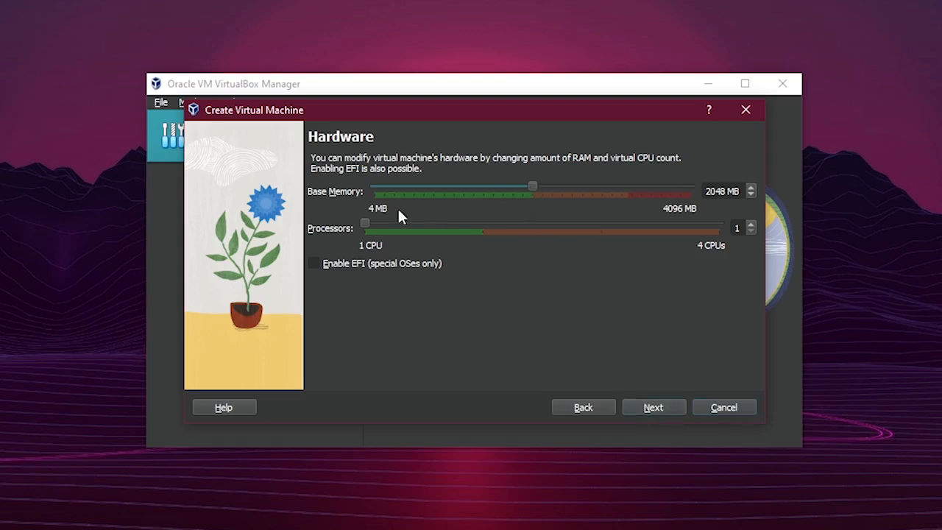
Step: Give the machine 2 processors and a new 50 GB virtual hard disk, and finish creating it
left_click_drag(370, 220, 453, 223)
left_click(637, 407)
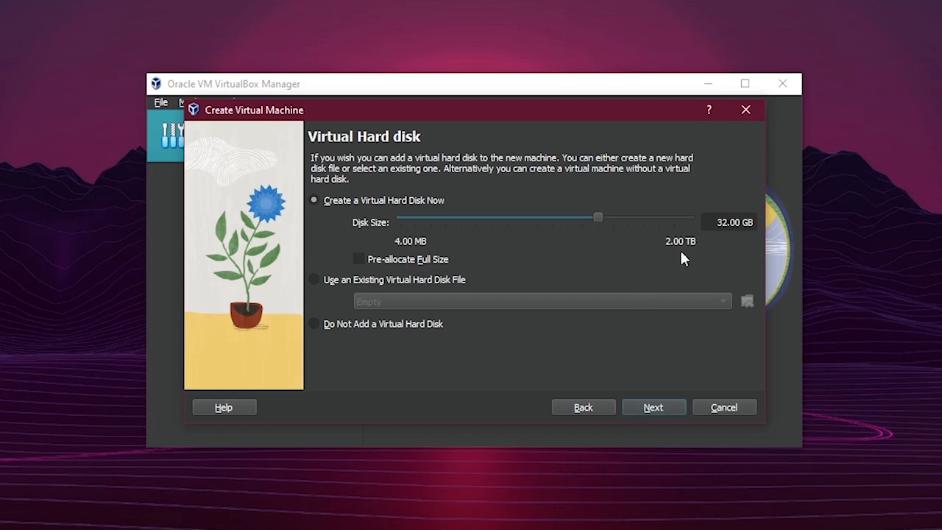
left_click(719, 222)
type("50")
left_click(653, 405)
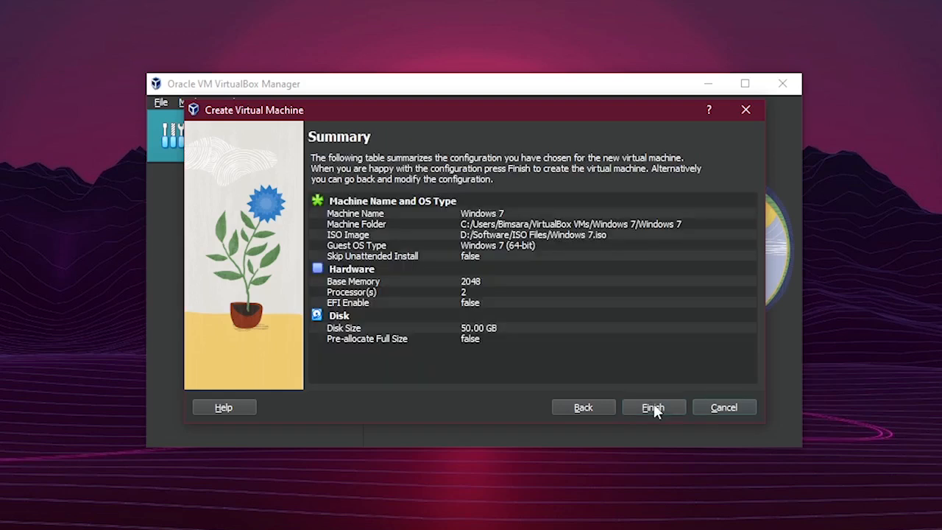
left_click(654, 407)
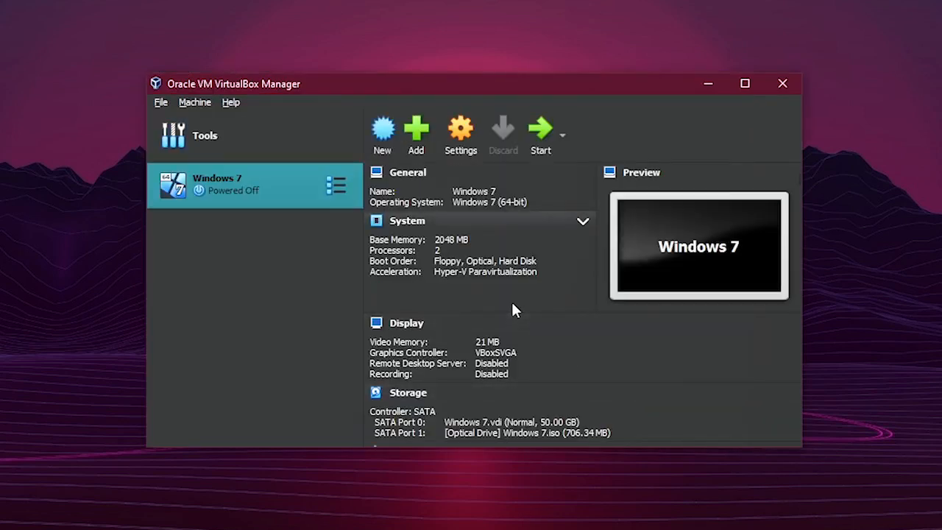
Step: In the Windows 7 machine's display settings, enable 3D acceleration and set the video memory to 256 MB
left_click(461, 133)
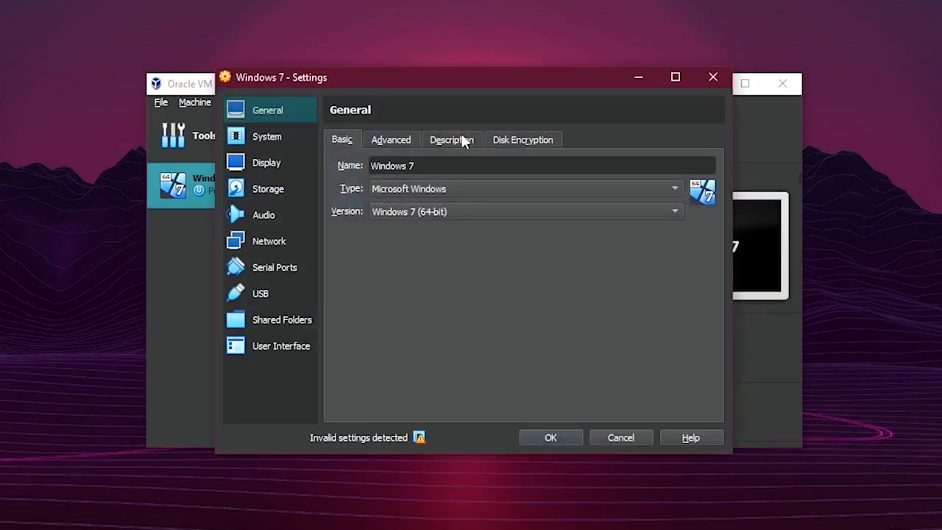
left_click(290, 166)
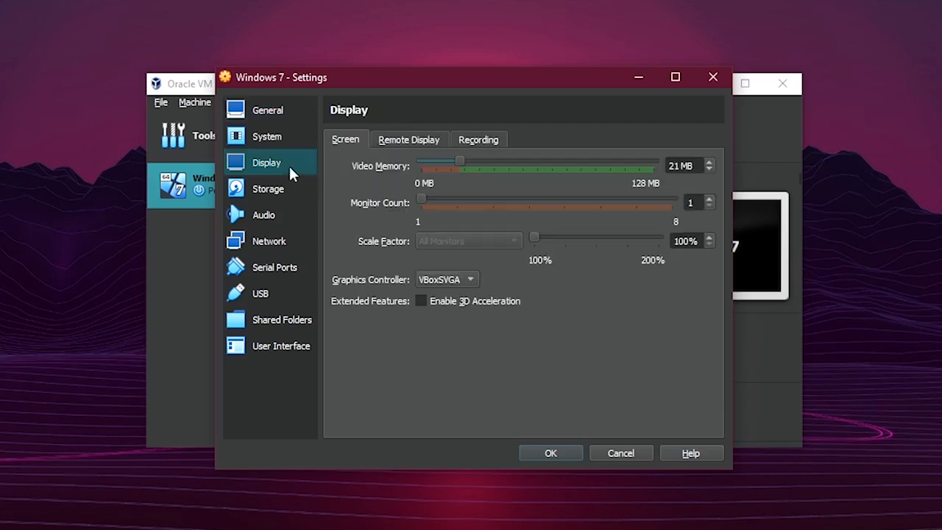
left_click_drag(462, 164, 670, 169)
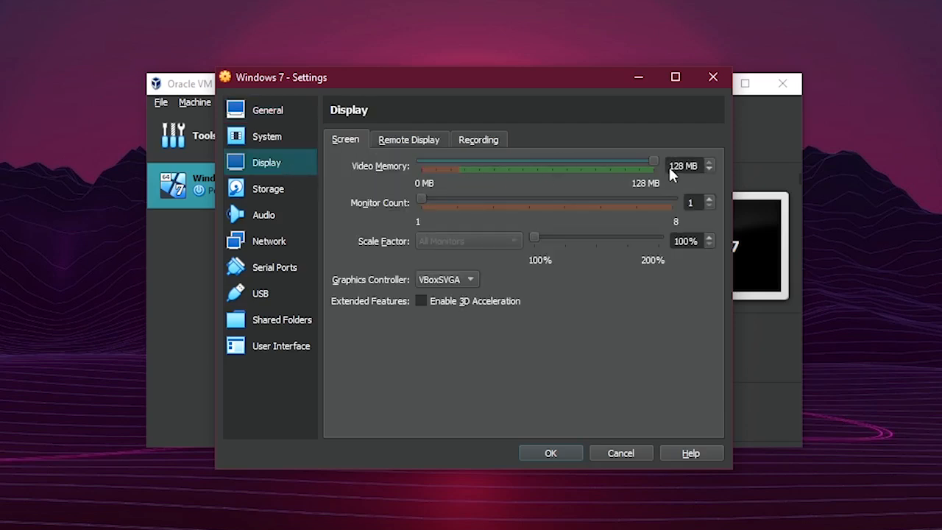
left_click(430, 296)
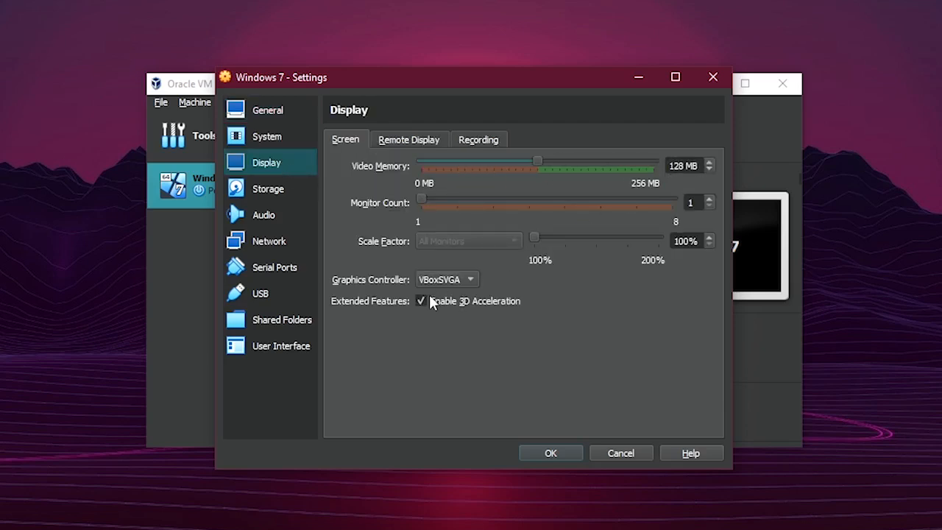
left_click_drag(542, 161, 676, 164)
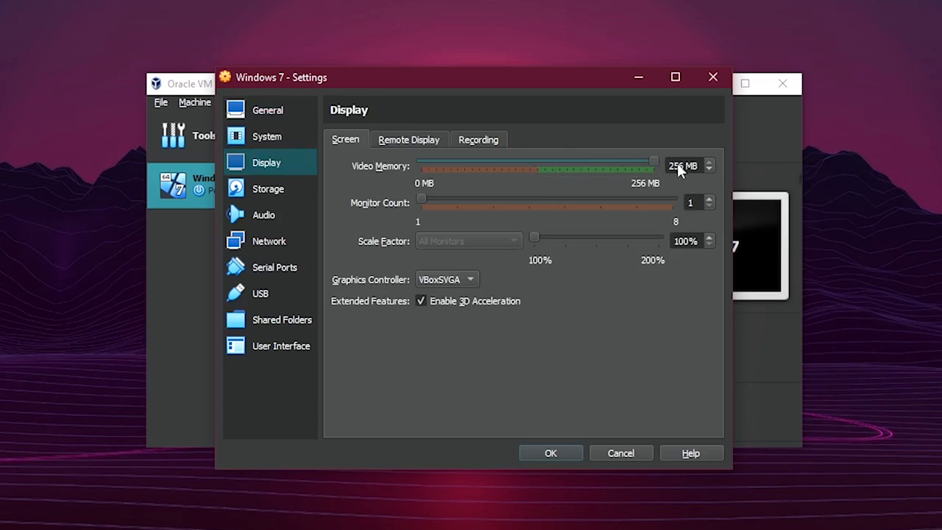
left_click(295, 190)
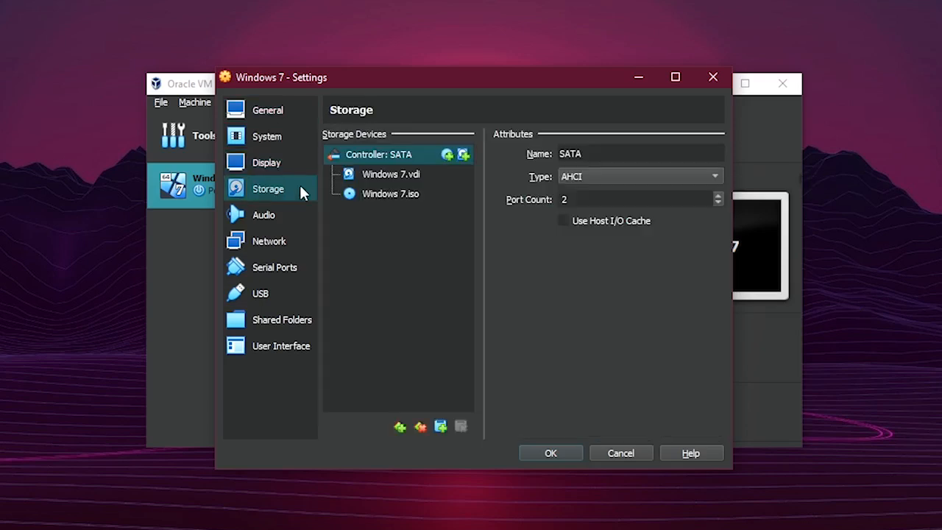
left_click(277, 221)
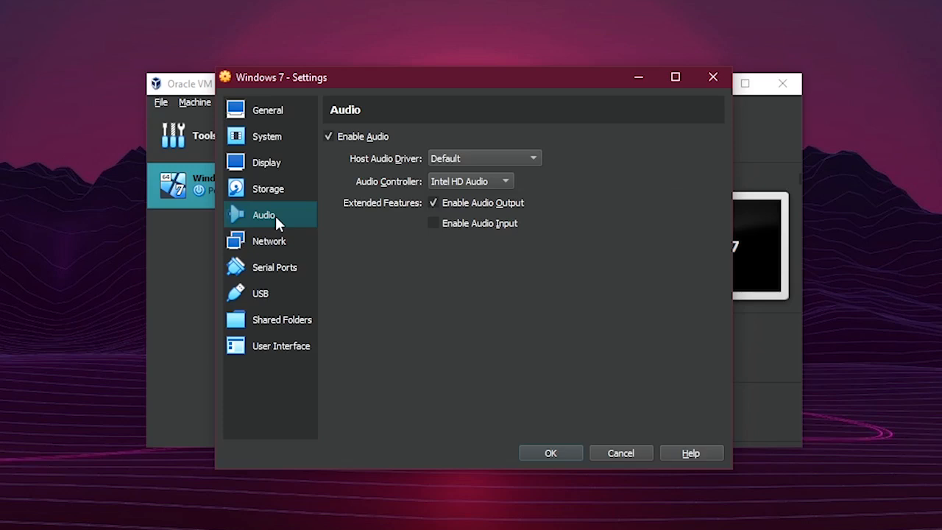
left_click(279, 241)
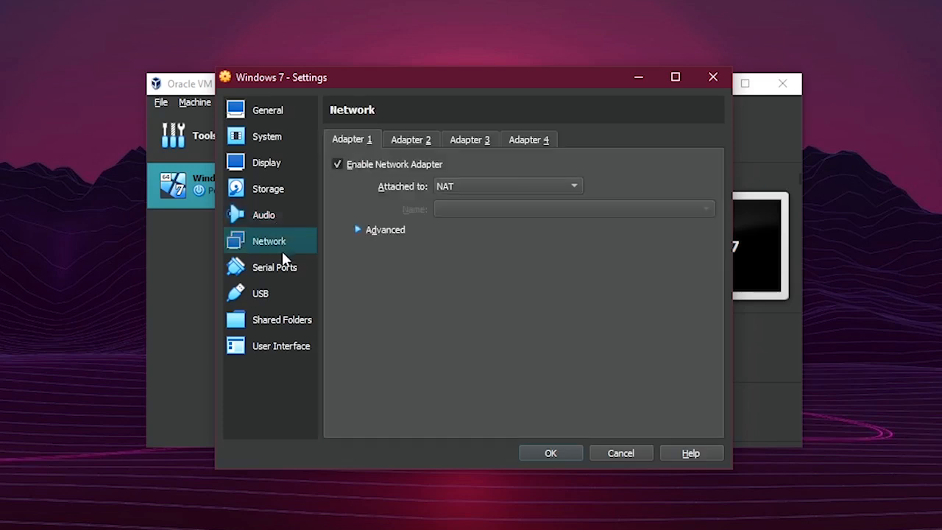
left_click(282, 347)
Step: Add the D:\ drive as an auto-mounted shared folder named D_DRIVE and save the machine settings
left_click(284, 327)
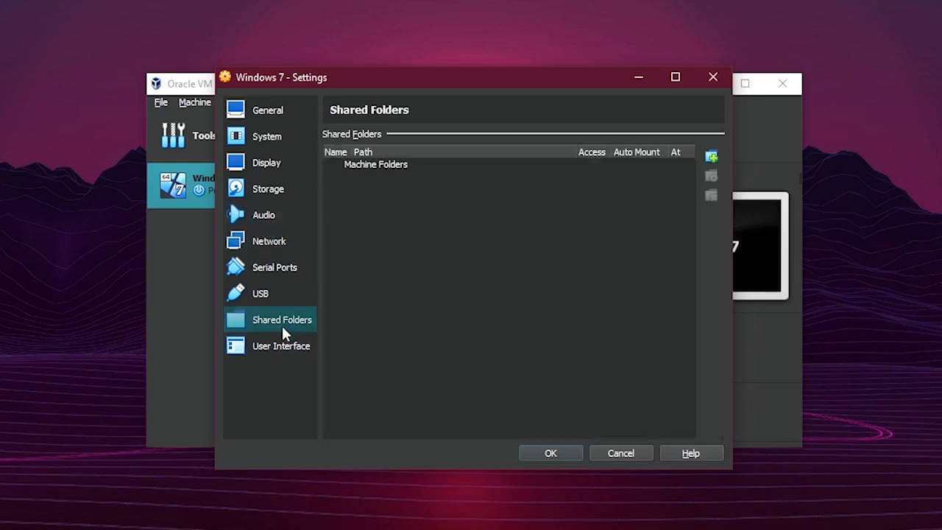
left_click(711, 156)
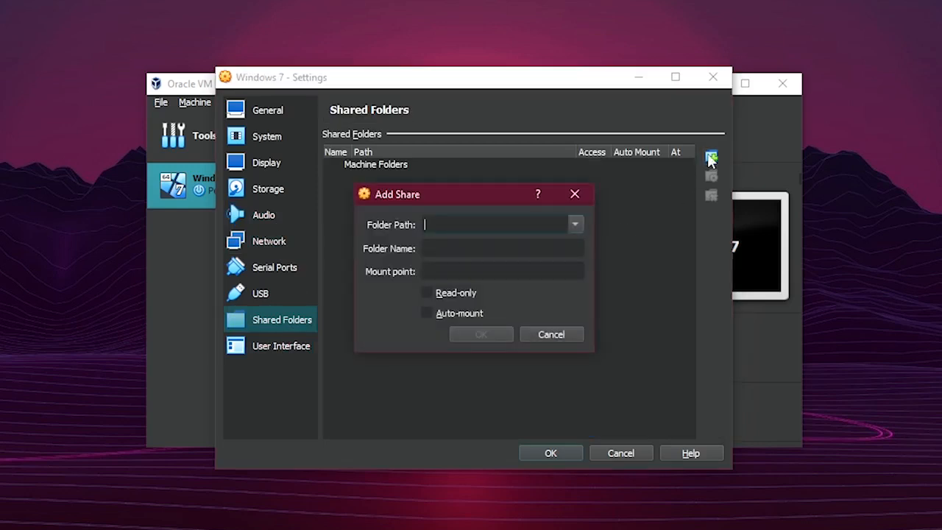
left_click(576, 224)
left_click(498, 261)
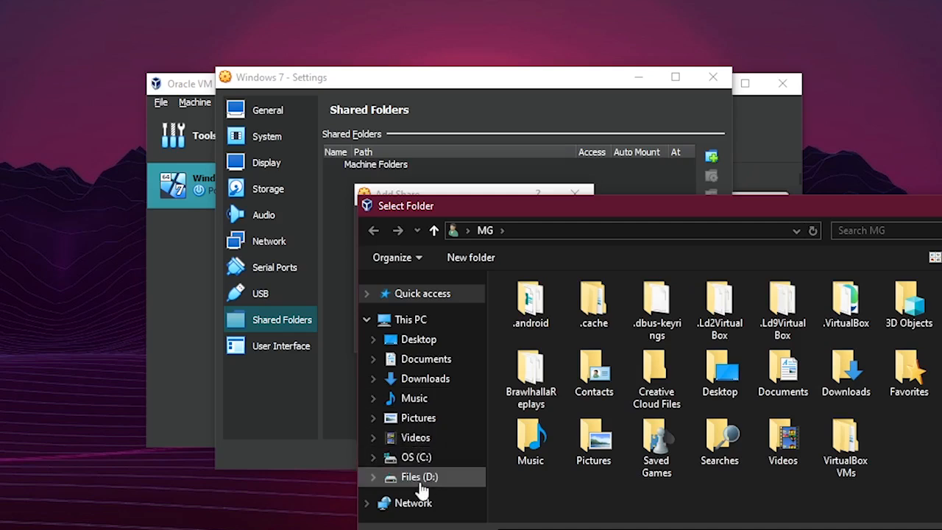
left_click(419, 478)
left_click(835, 527)
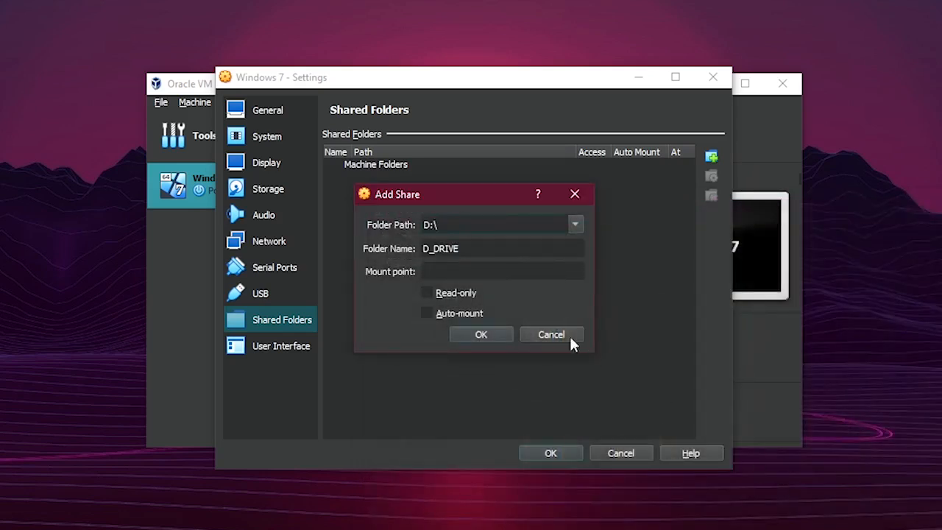
left_click(458, 314)
left_click(478, 333)
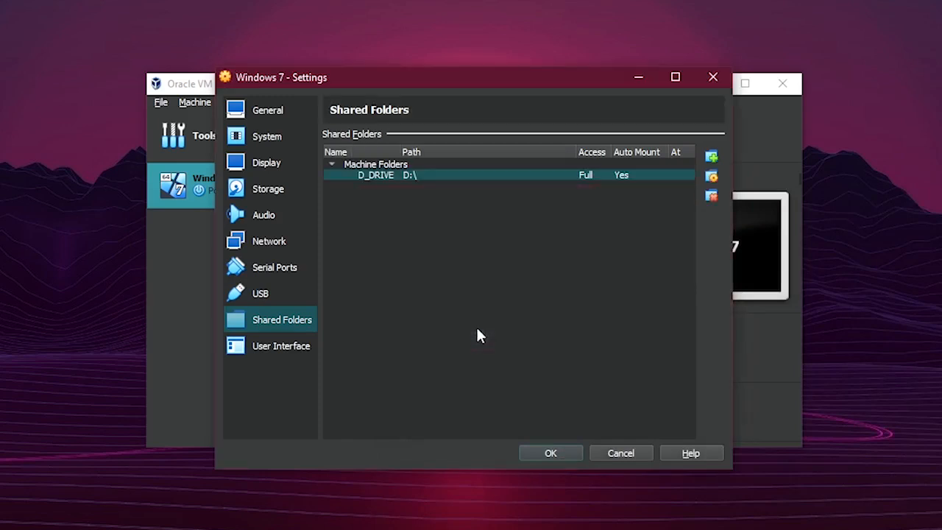
left_click(552, 448)
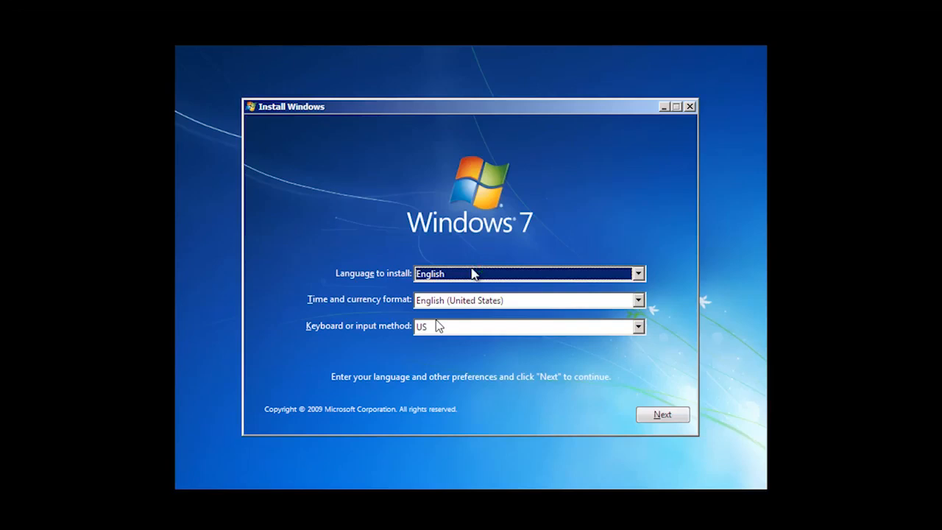
Step: Keep English with the US keyboard as the setup language in the virtual machine and start the Windows 7 installation
left_click(637, 275)
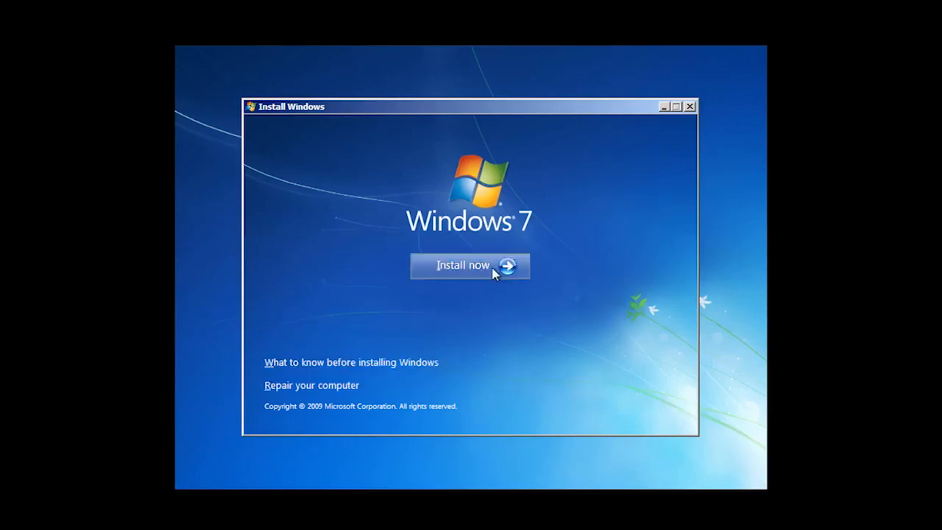
left_click(494, 268)
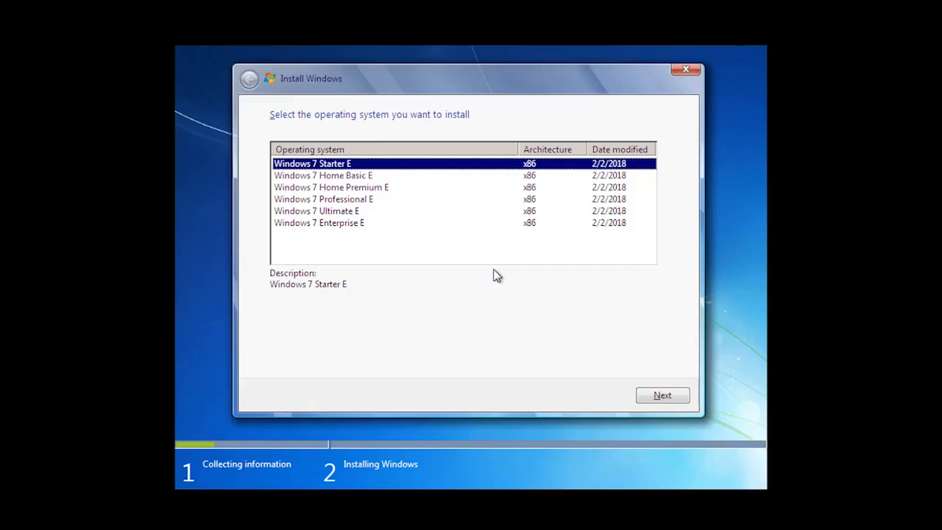
Step: Choose Windows 7 Ultimate E and install it on the unallocated space of Disk 0, allowing additional system partitions
left_click(347, 364)
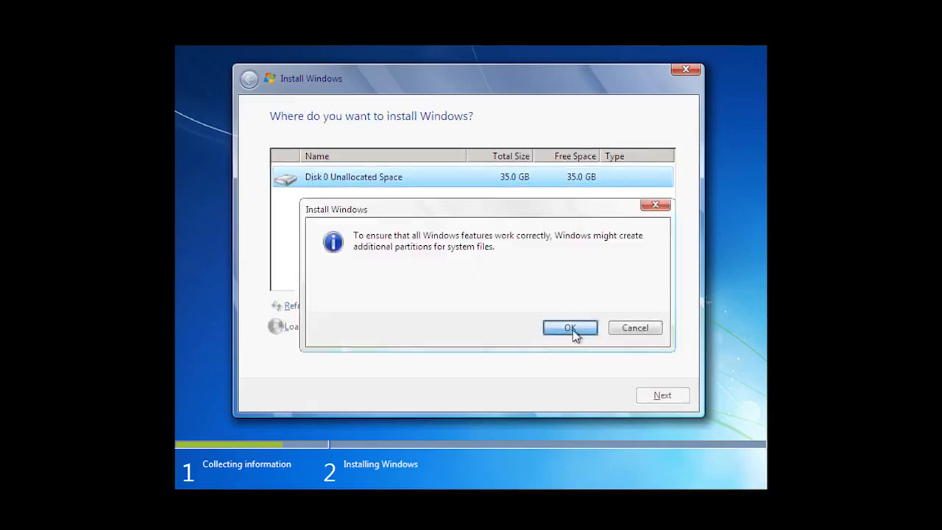
left_click(572, 329)
left_click(651, 397)
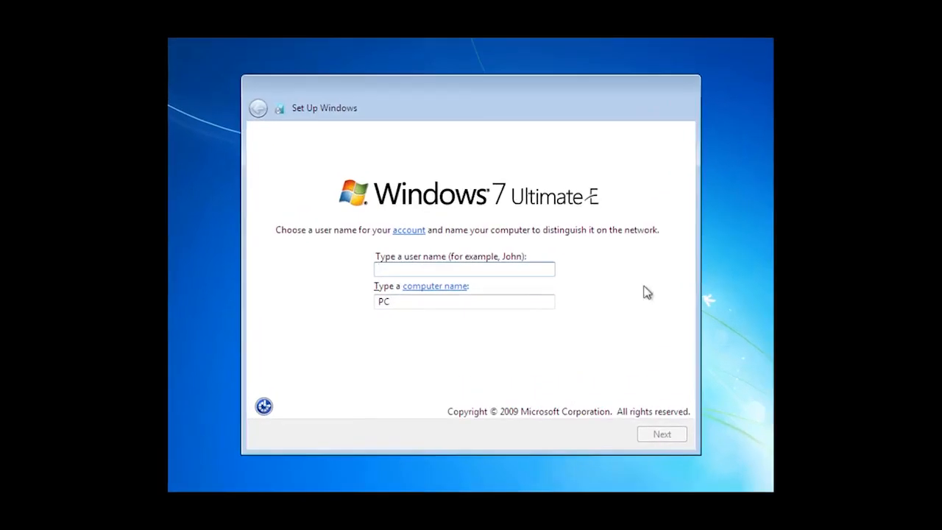
Step: Enter the account user name, keep PC as the computer name, and look through the available time zones
type("Bimane")
left_click(652, 436)
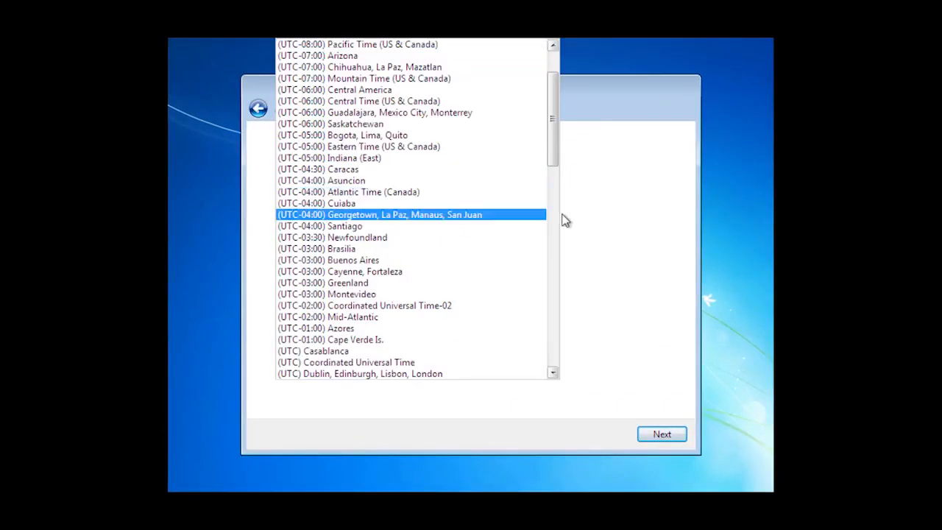
scroll(565, 220, "down", 10)
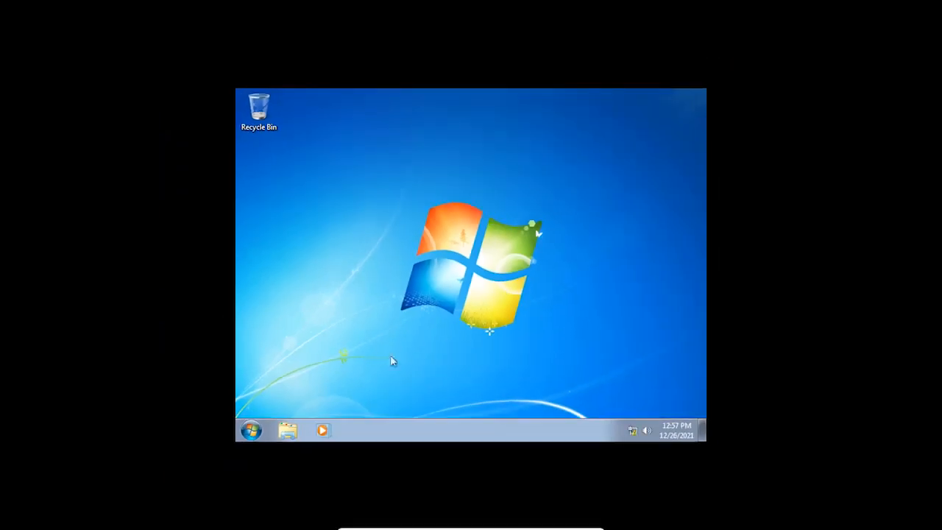
Step: Insert the Guest Additions CD image into the virtual machine and open the VirtualBox Guest Additions CD drive (D:)
mouse_move(412, 524)
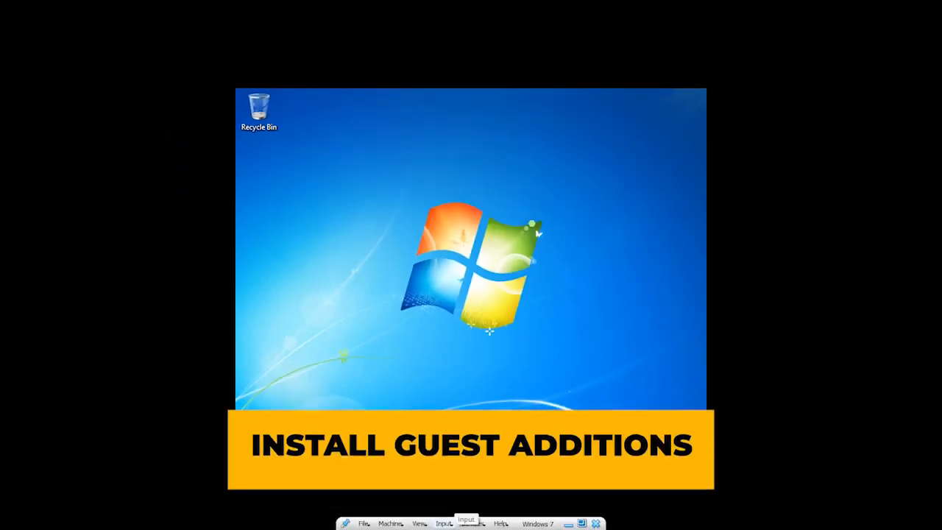
left_click(473, 526)
left_click(475, 522)
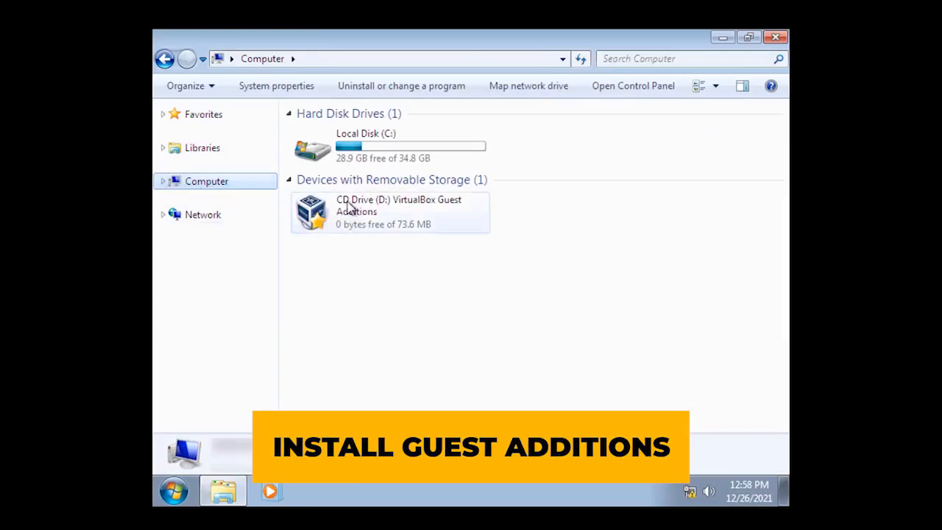
right_click(349, 207)
left_click(311, 287)
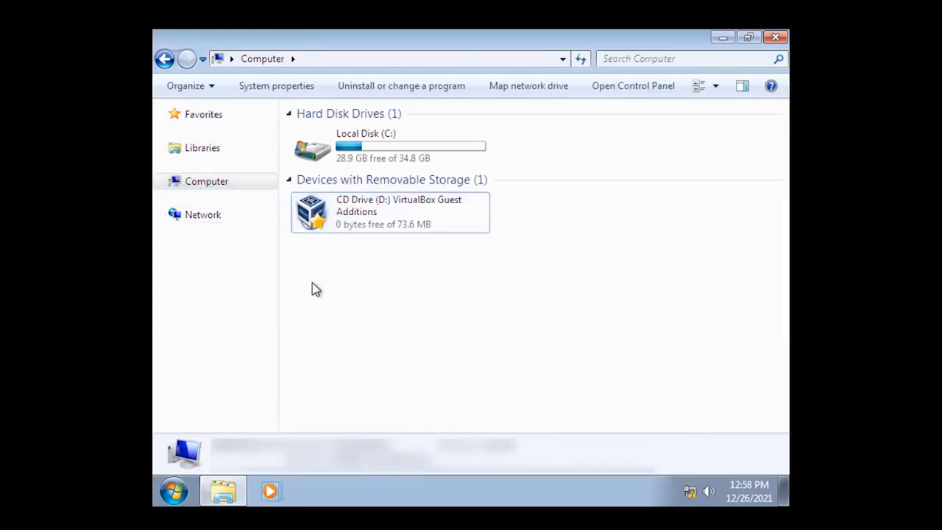
right_click(341, 209)
left_click(362, 215)
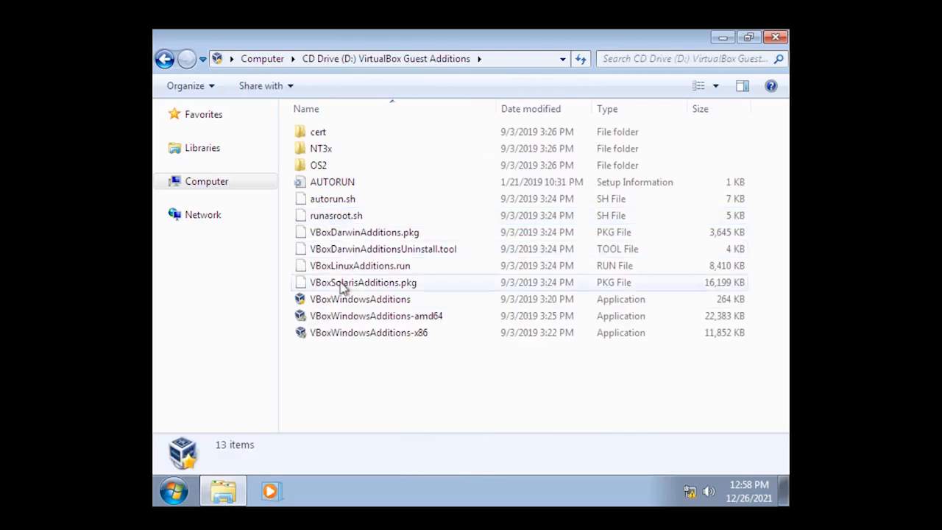
Step: Run VBoxWindowsAdditions-x86 with permission to make changes to the computer, and close the CD drive's folder window
right_click(370, 333)
left_click(404, 210)
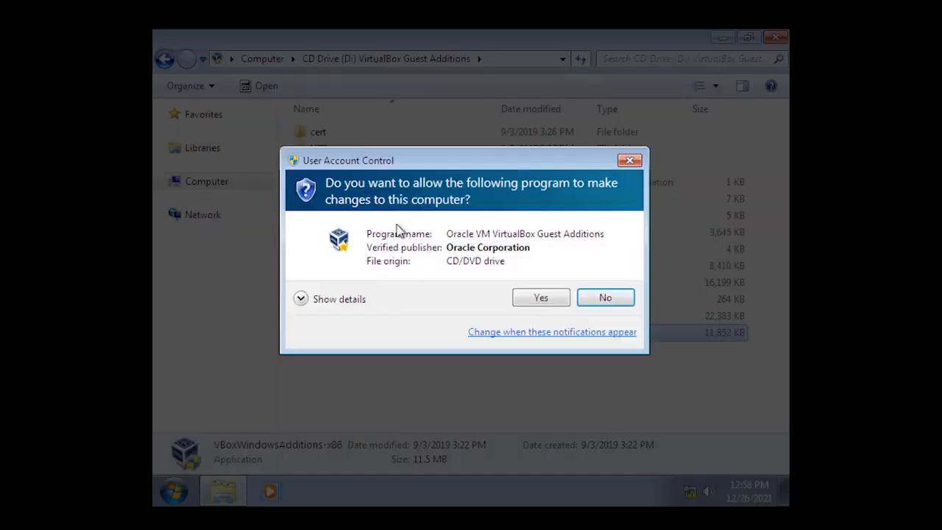
left_click(529, 301)
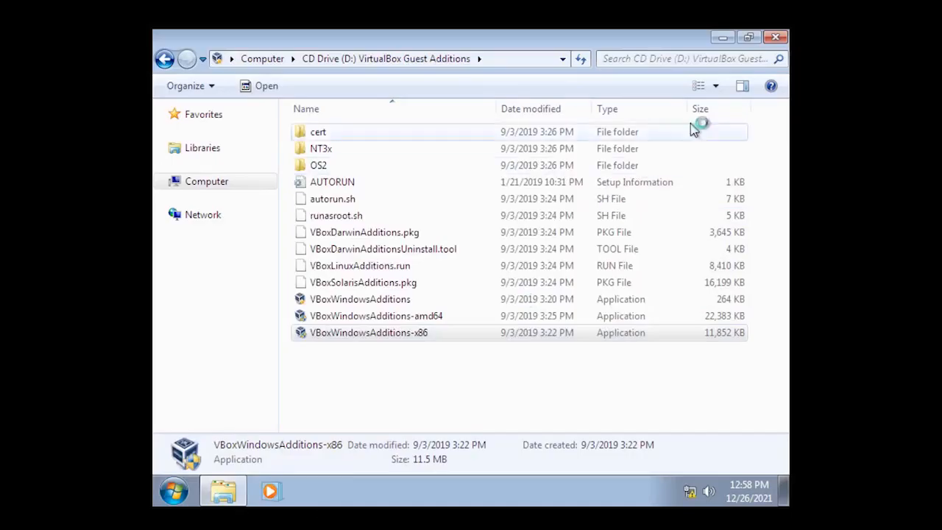
left_click(776, 37)
Step: Go through the Guest Additions 6.0.12 setup wizard and start the installation
left_click(577, 390)
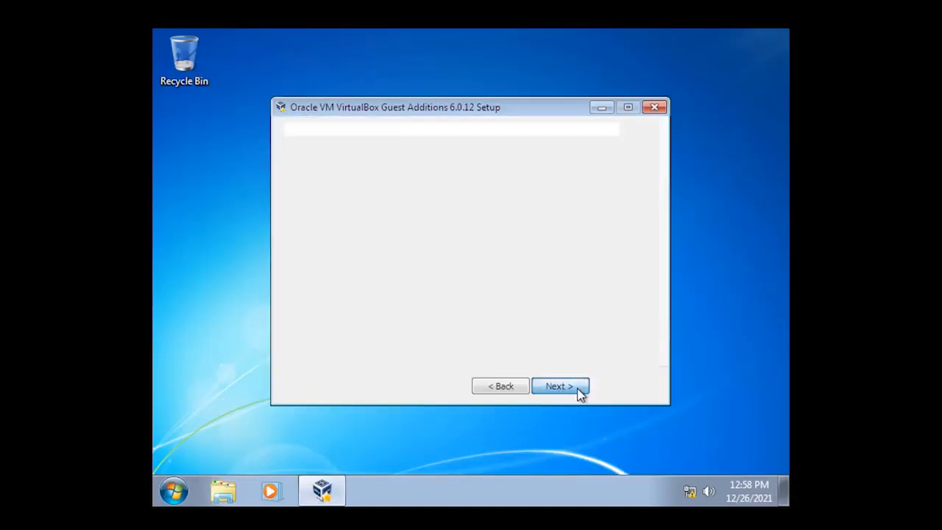
left_click(579, 396)
left_click_drag(479, 341, 458, 346)
left_click(557, 395)
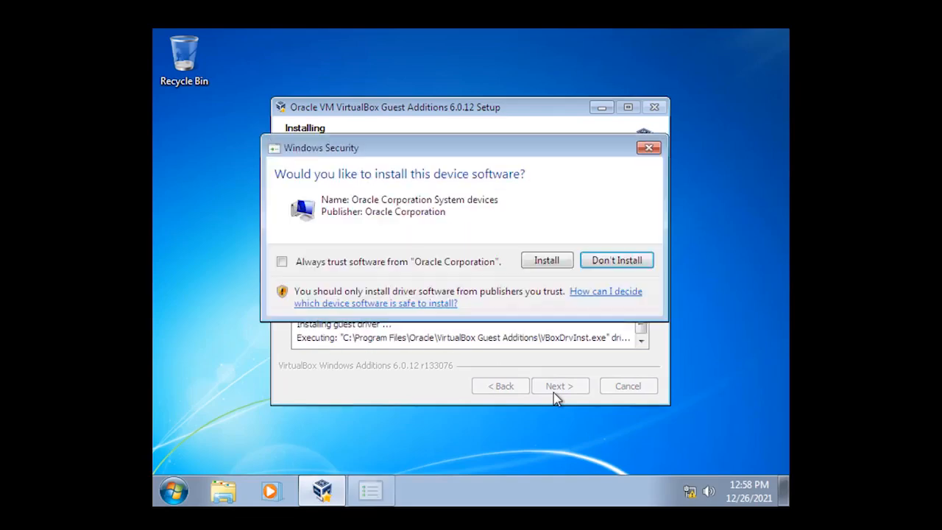
Step: Always trust software from Oracle Corporation, install the device software, and finish the setup with an immediate reboot
left_click(447, 261)
left_click(534, 263)
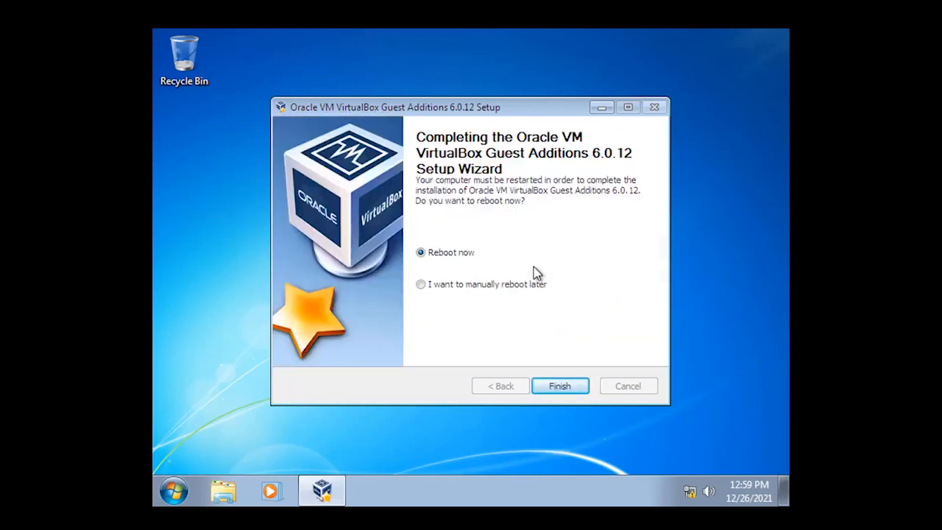
left_click(561, 386)
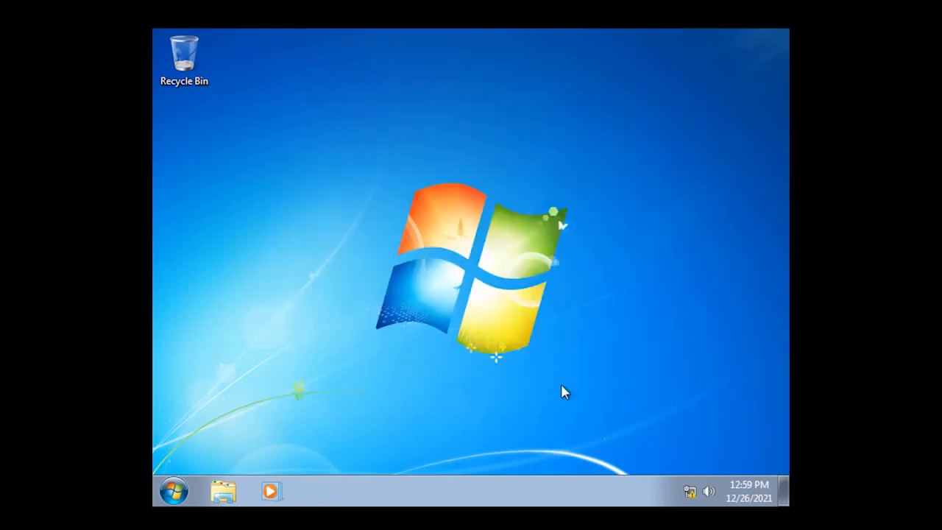